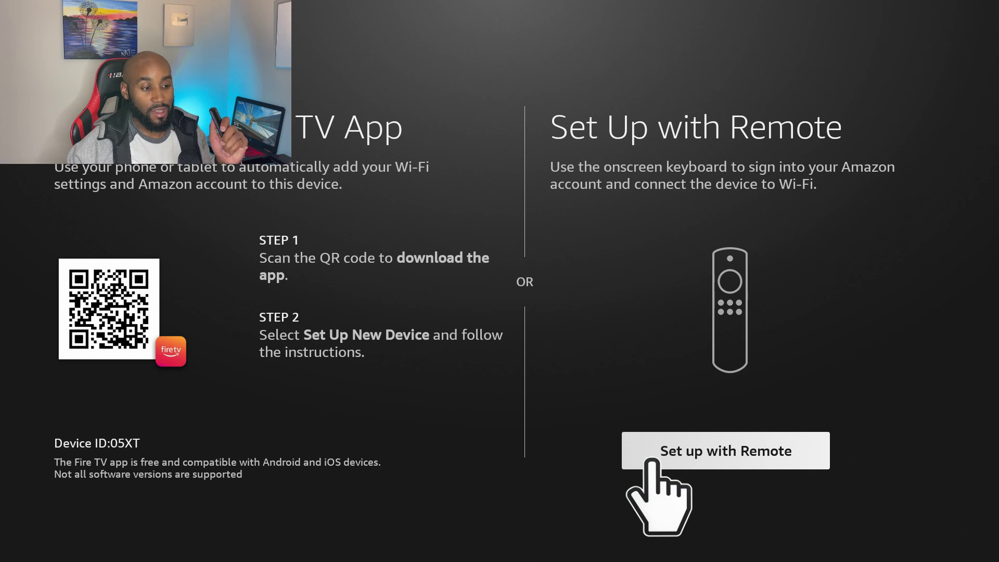
Step: Set up the device with the remote, sign in with the existing Amazon account and continue with its registration
key("Return")
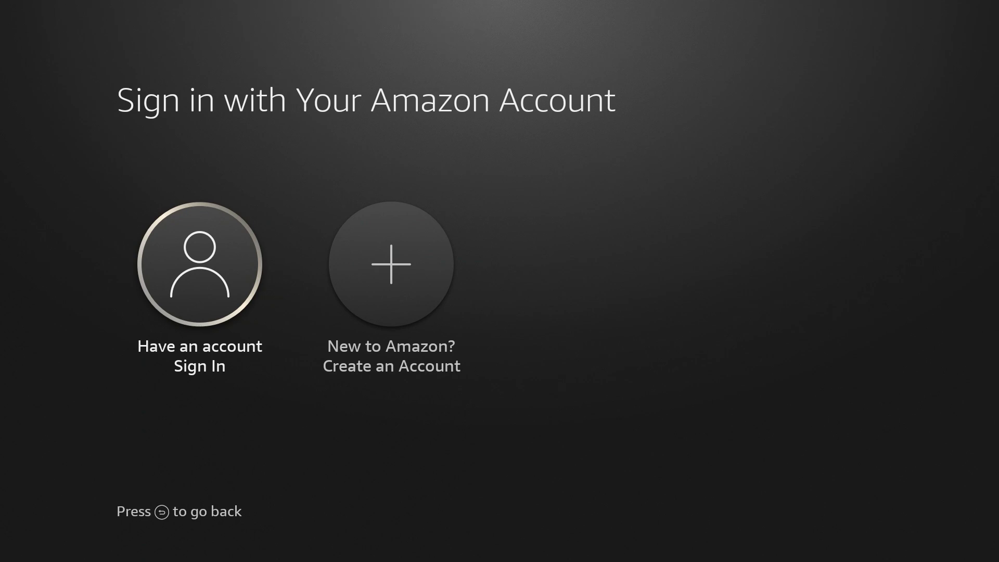
key("Right")
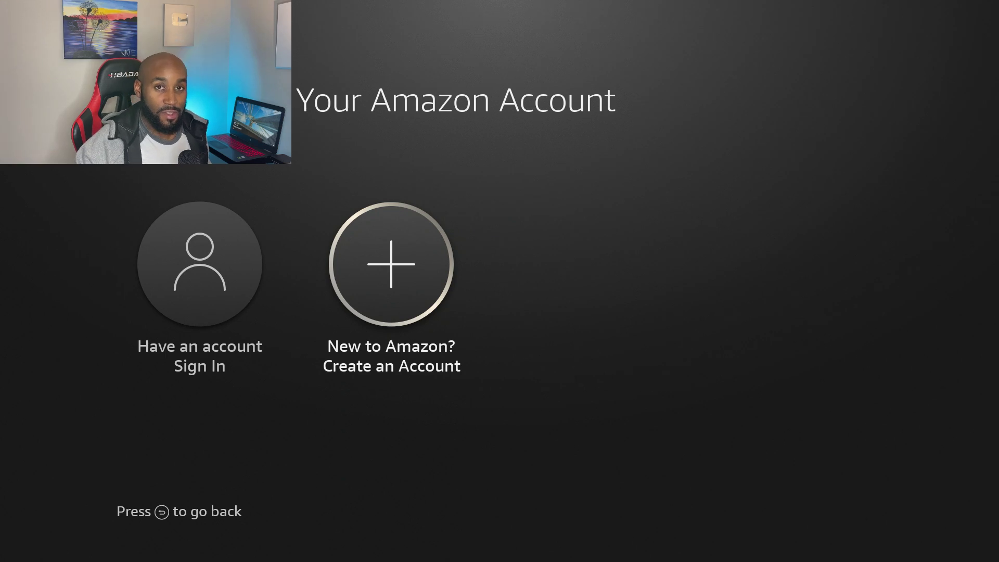
key("Left")
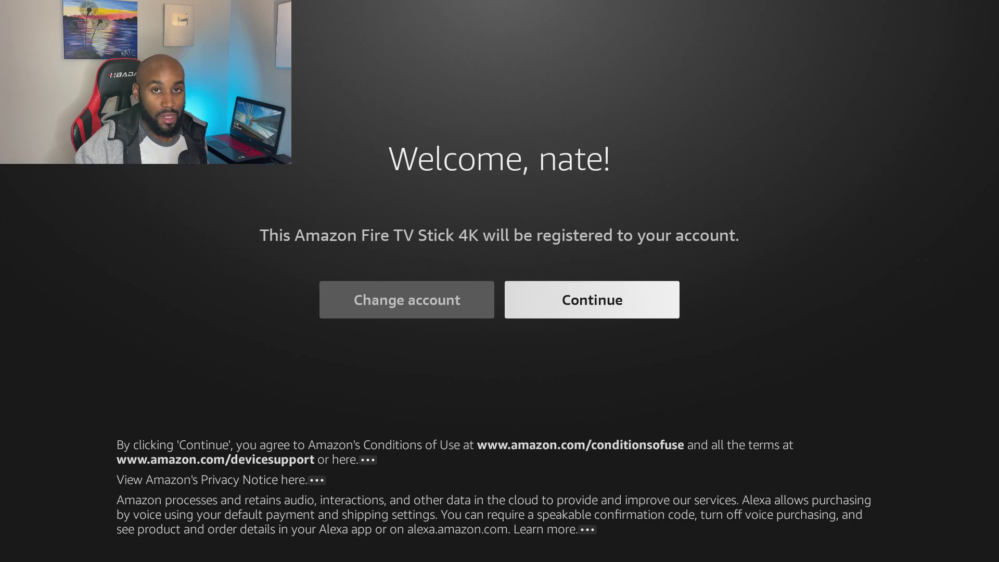
key("Return")
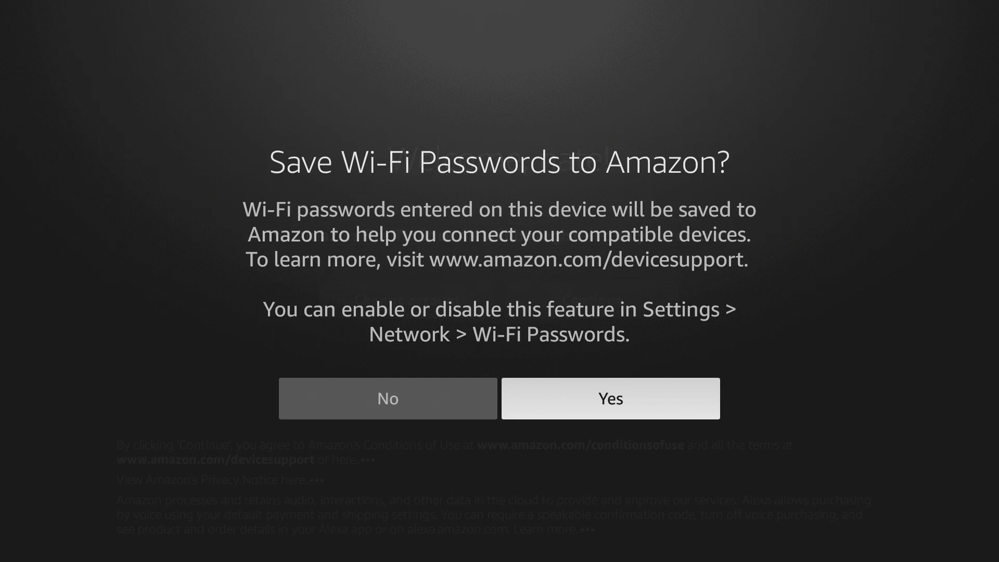
Step: Decline saving Wi-Fi passwords to Amazon and continue without parental controls
key("Left")
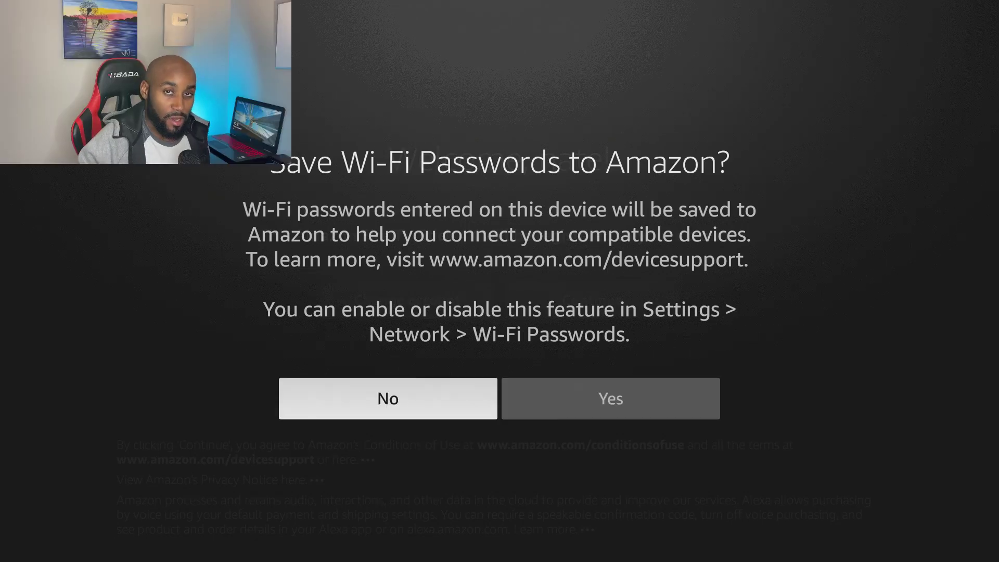
key("Return")
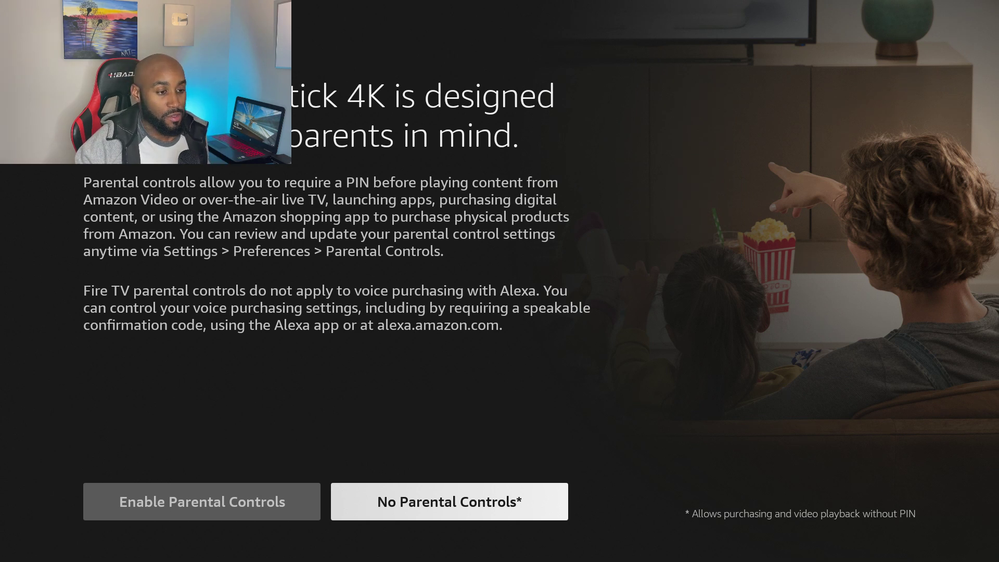
key("Return")
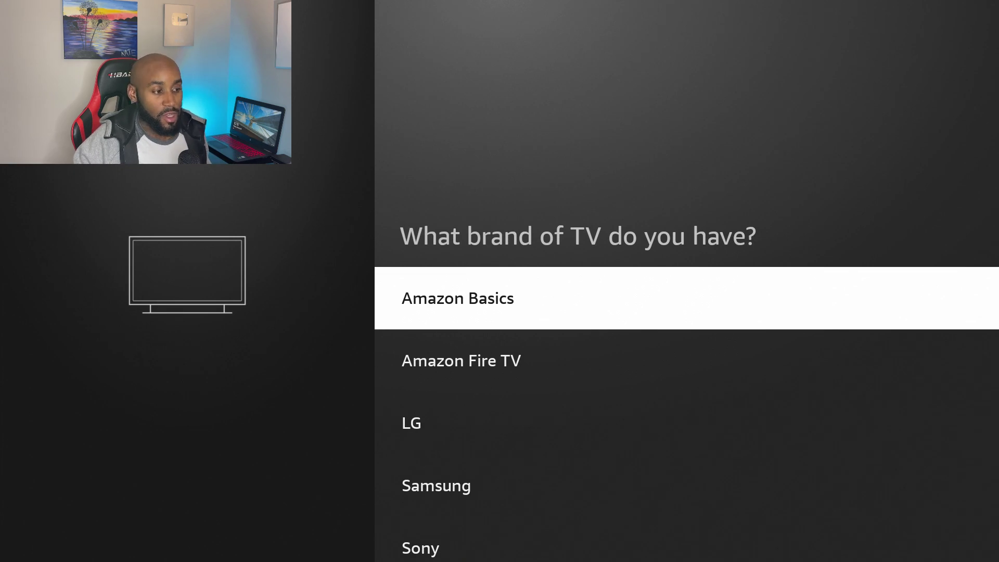
Step: Choose the TV's brand from the list and confirm that the remote changes the music volume
key("Down")
key("Down")
key("Down")
key("Down")
key("Down")
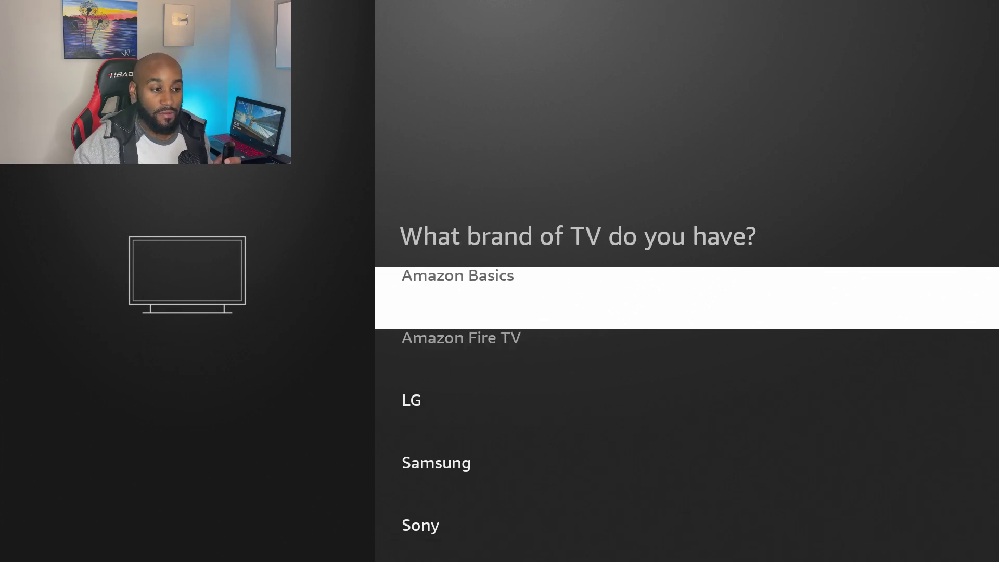
key("Down")
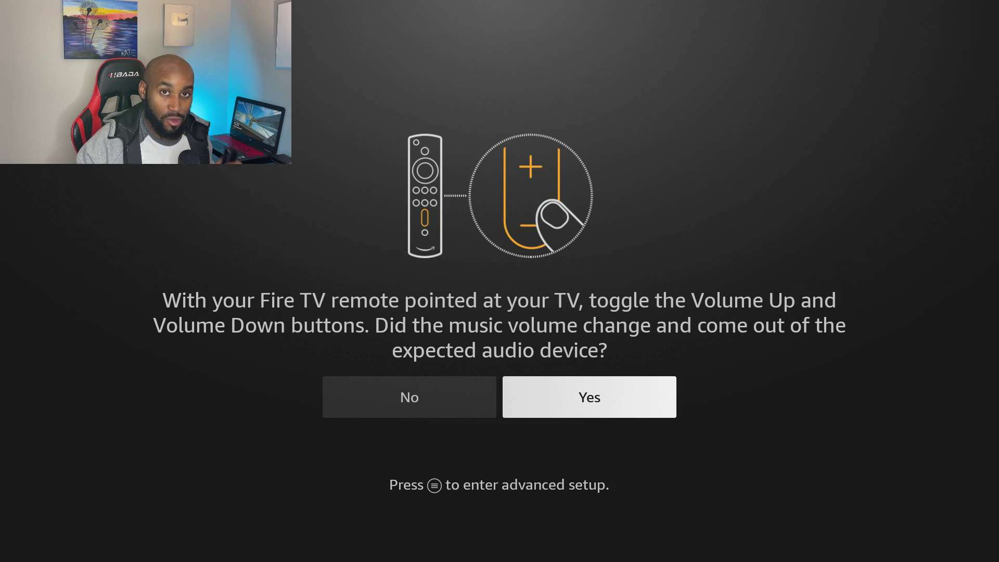
key("Return")
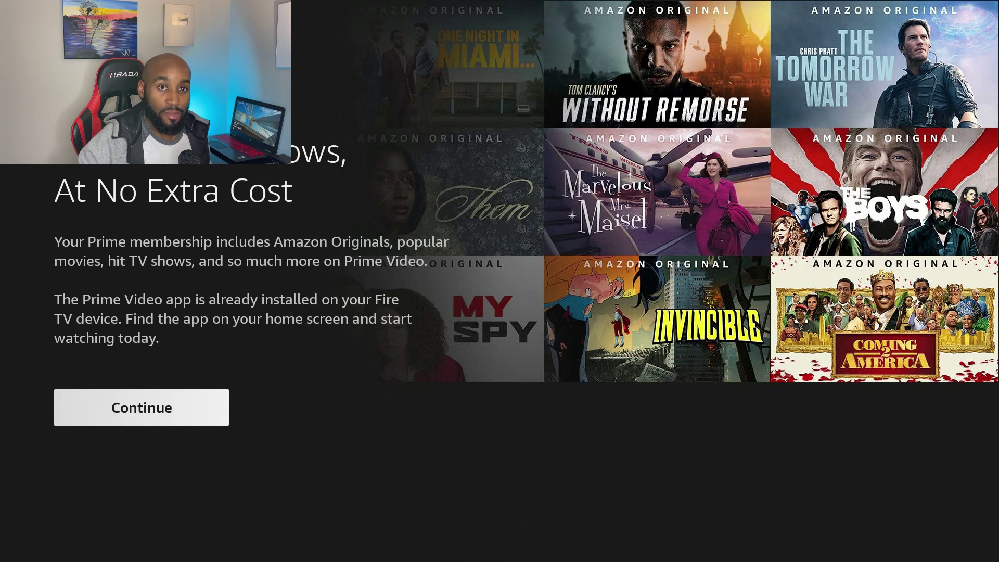
Step: Continue past the Prime Video introduction and decline the Amazon Kids+ free trial
key("Return")
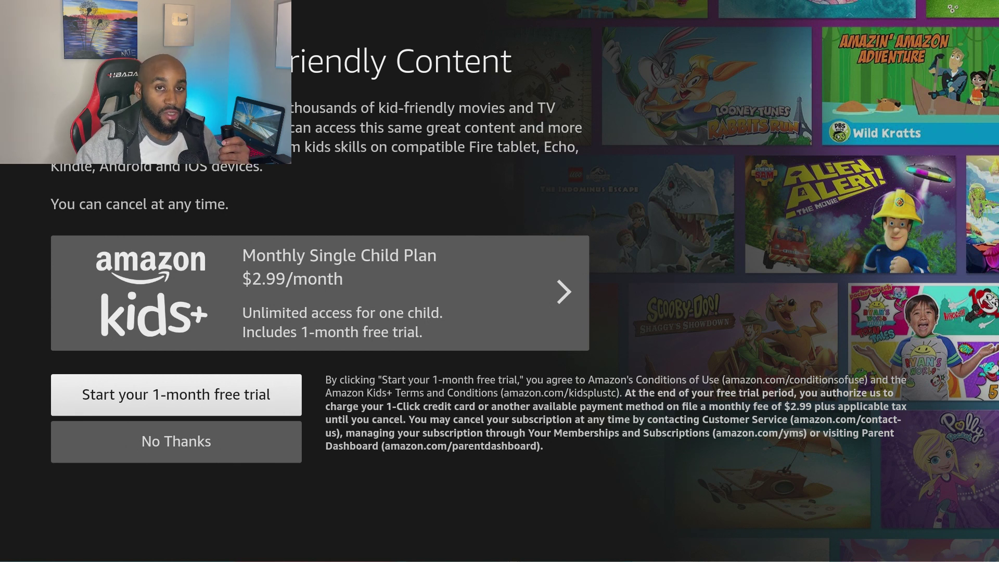
key("Down")
key("Return")
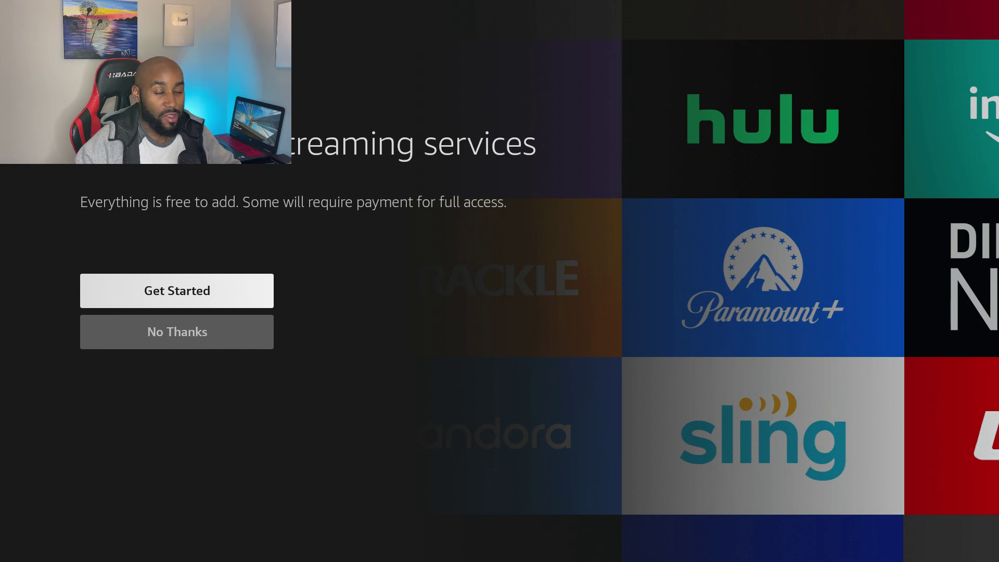
Step: Start the streaming services selection and mark Hulu among the popular services
key("Down")
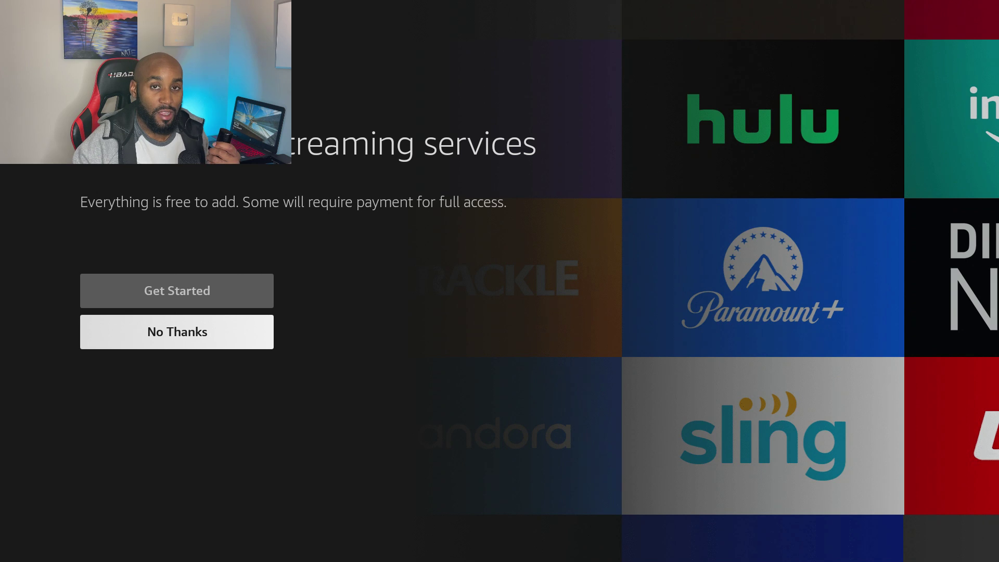
key("Up")
key("Return")
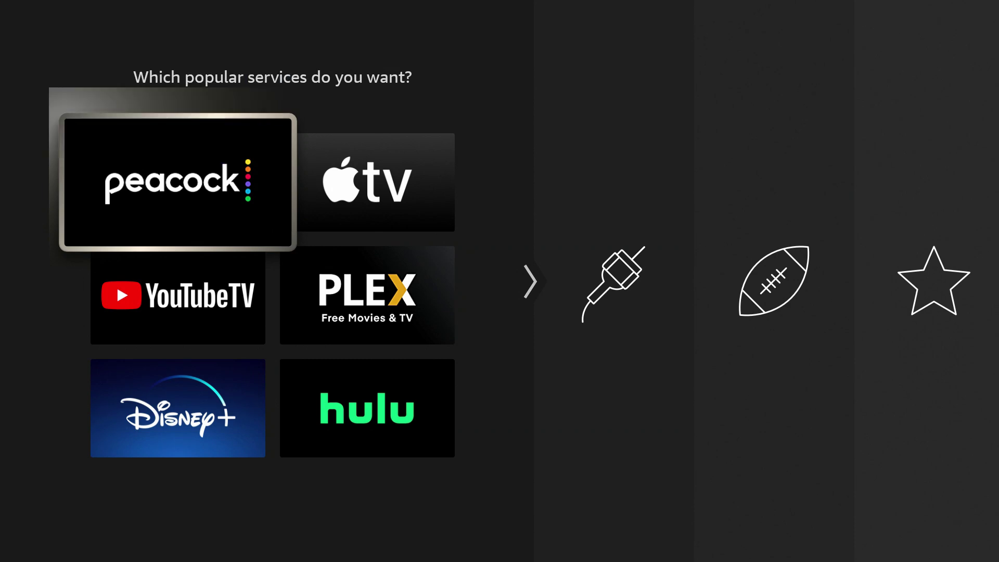
key("Down")
key("Down")
key("Right")
key("Left")
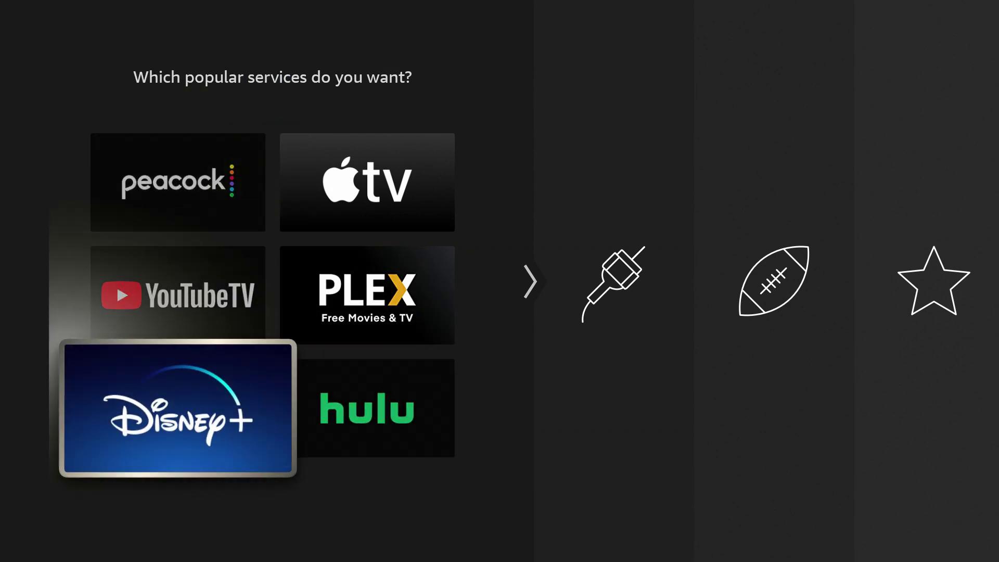
key("Up")
key("Down")
key("Right")
key("Left")
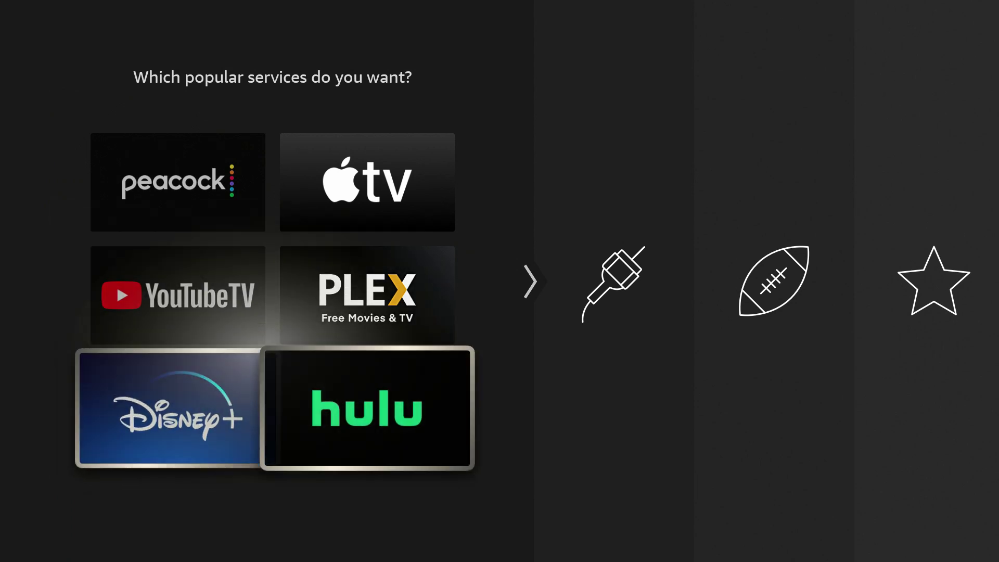
key("Right")
key("Return")
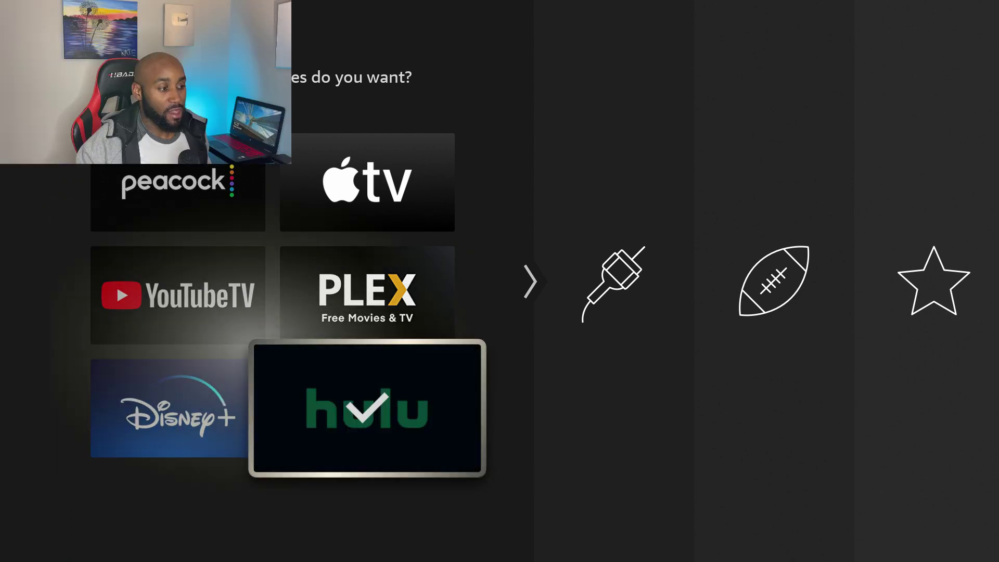
Step: Mark YouTube TV and Disney+ as additional popular services
key("Up")
key("Left")
key("Return")
key("Down")
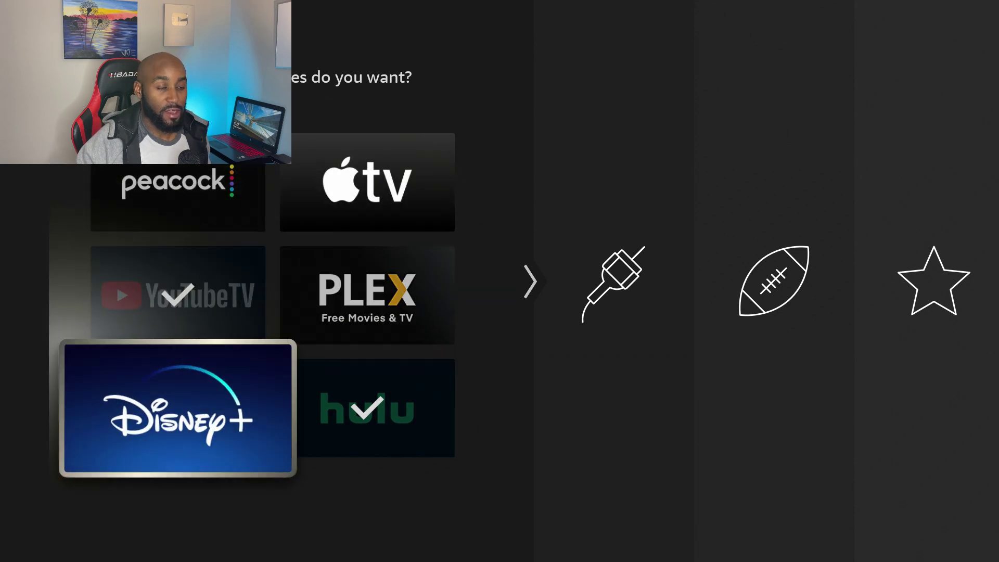
key("Return")
key("Up")
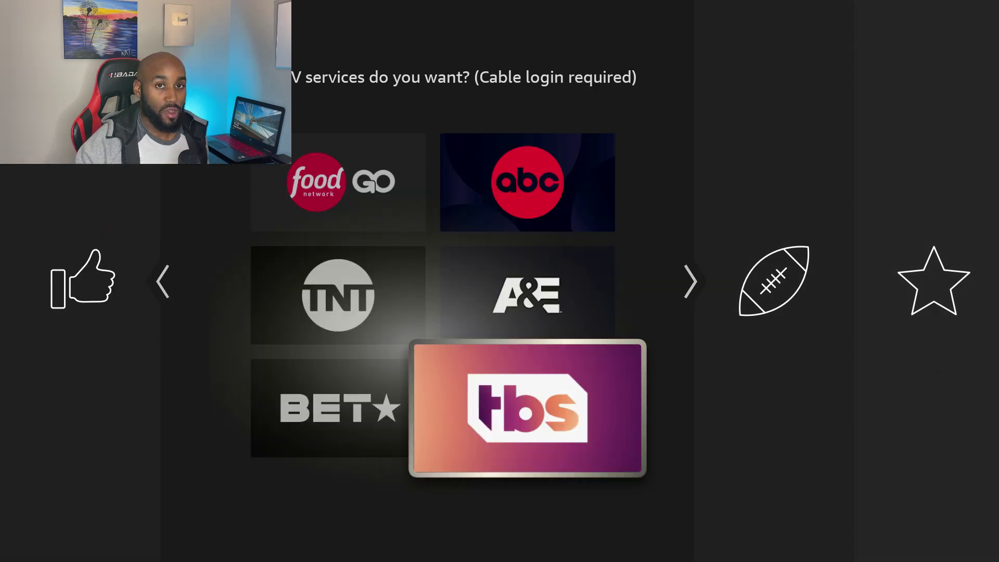
Step: Pass the cable TV, sports and featured services without selecting any, and finish adding the chosen apps to the Home screen
key("Left")
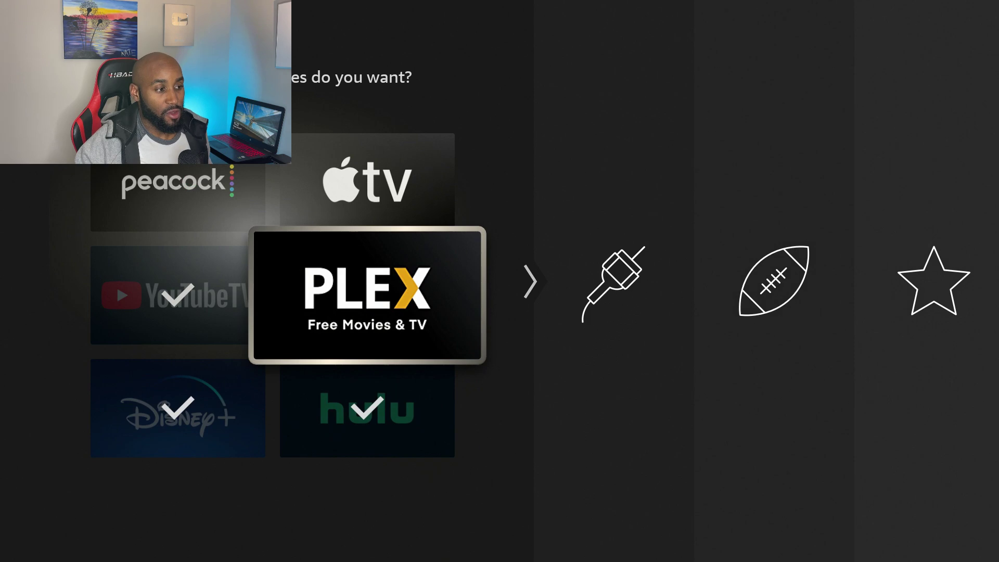
key("Right")
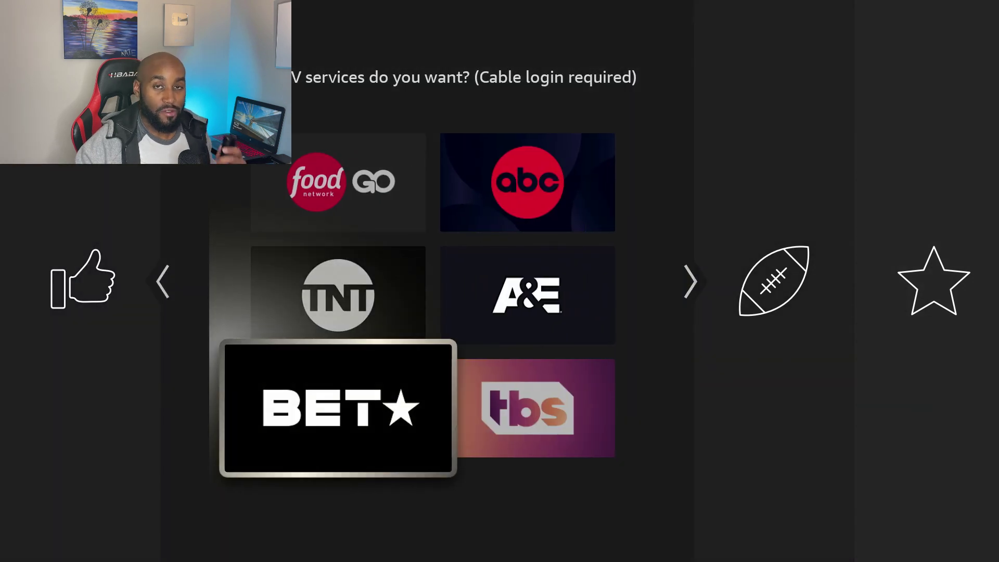
key("Up")
key("Right")
key("Right")
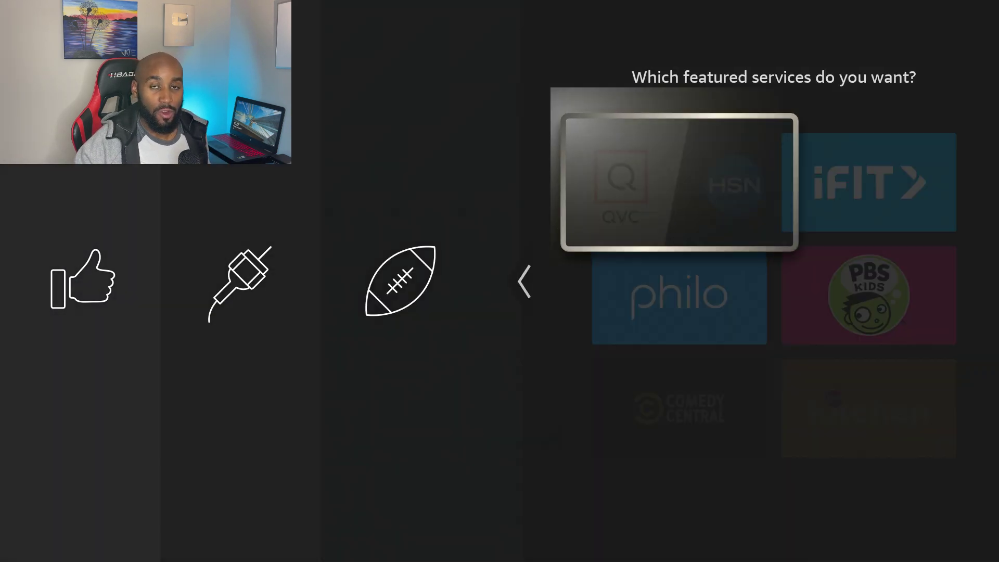
key("Down")
key("Down")
key("Right")
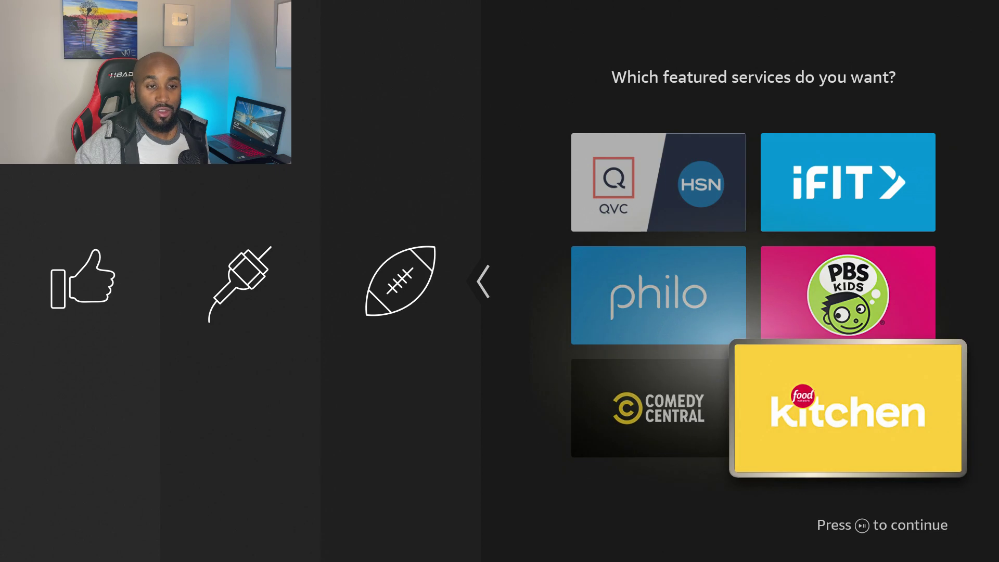
key("Up")
key("Up")
key("space")
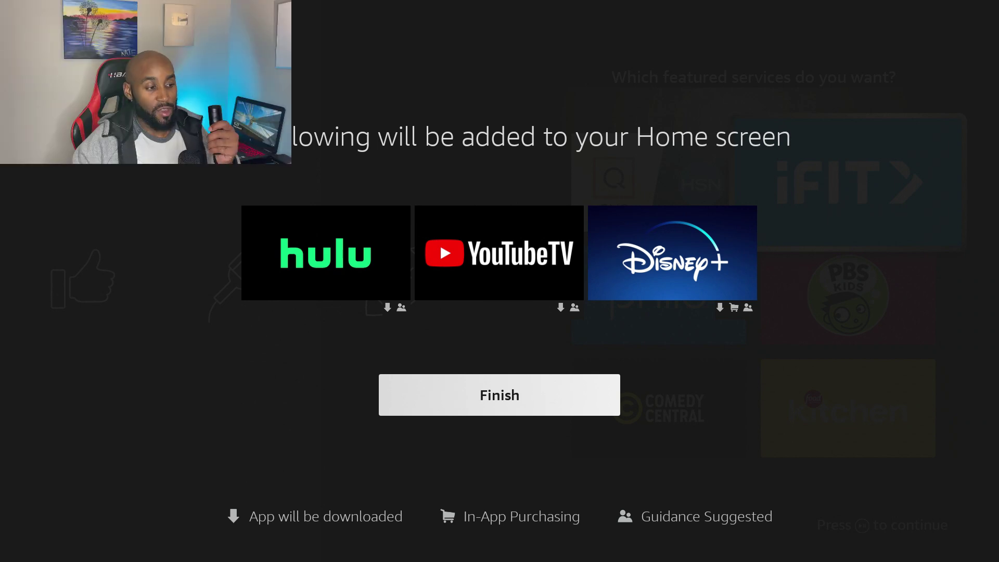
key("Return")
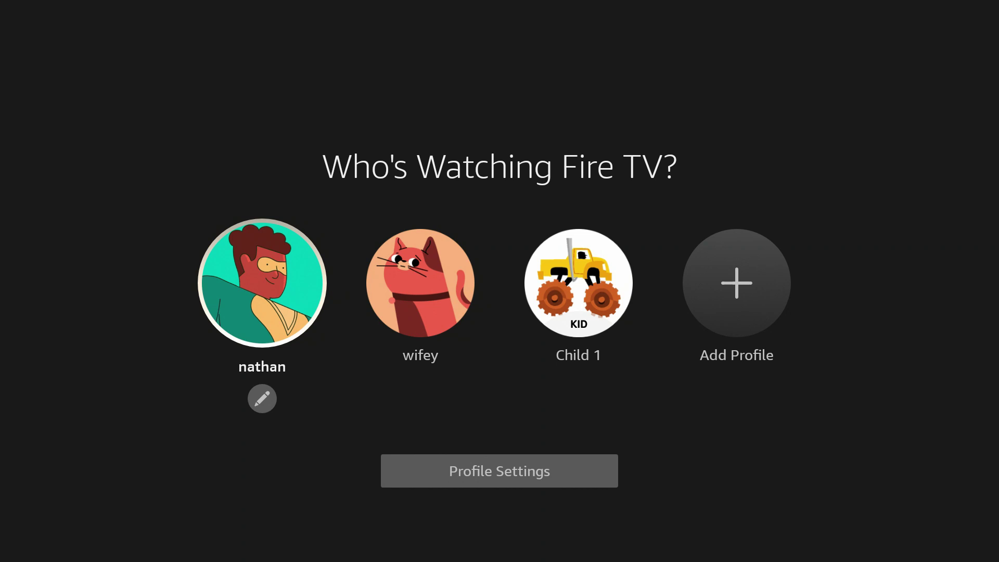
Step: Open the new profile form to review its options, and return to the profile selection
key("Right")
key("Right")
key("Right")
key("Return")
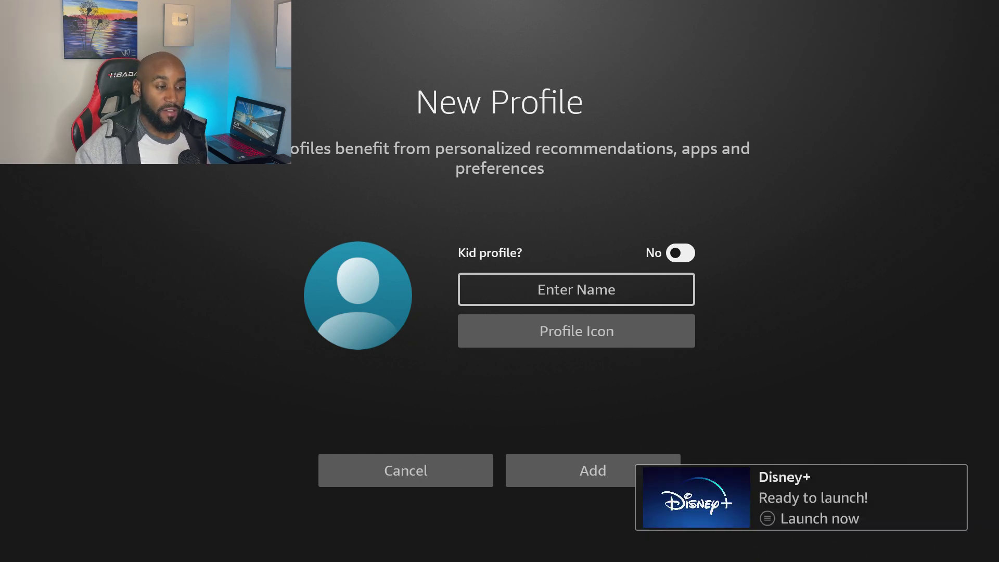
key("Escape")
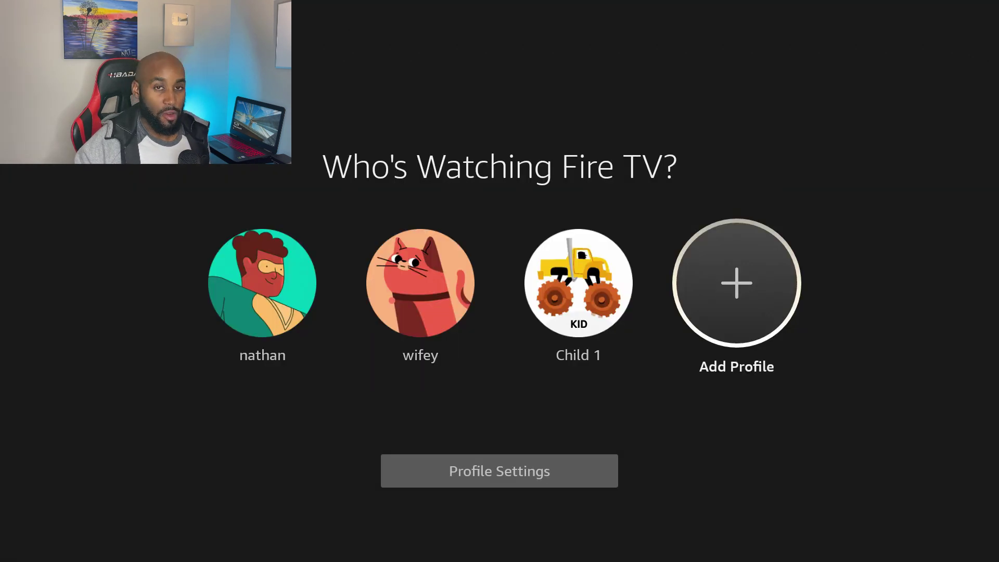
Step: Choose the first existing adult profile as the one watching Fire TV
key("Left")
key("Left")
key("Left")
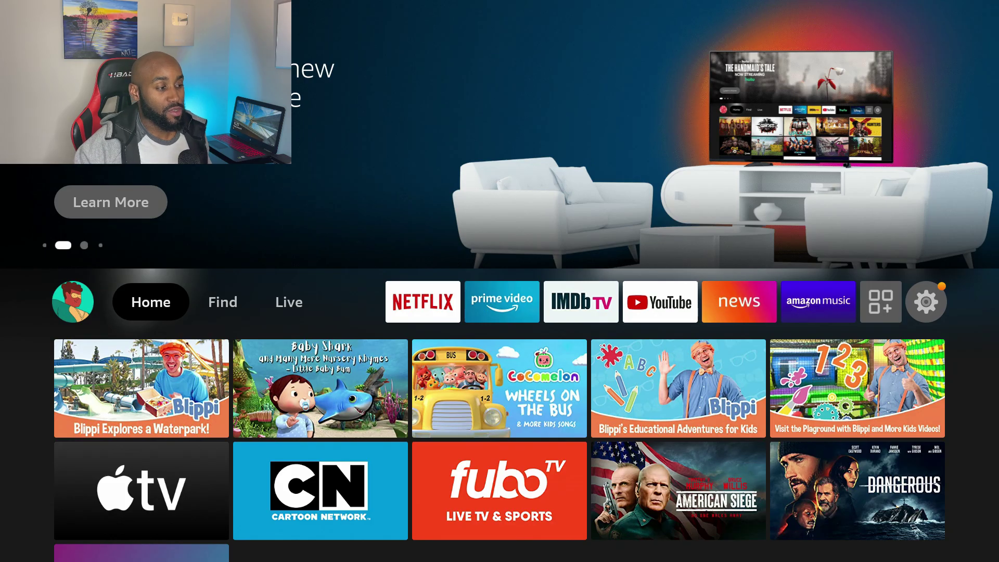
Step: Open Netflix from the Home screen's app shortcuts and download it
key("Right")
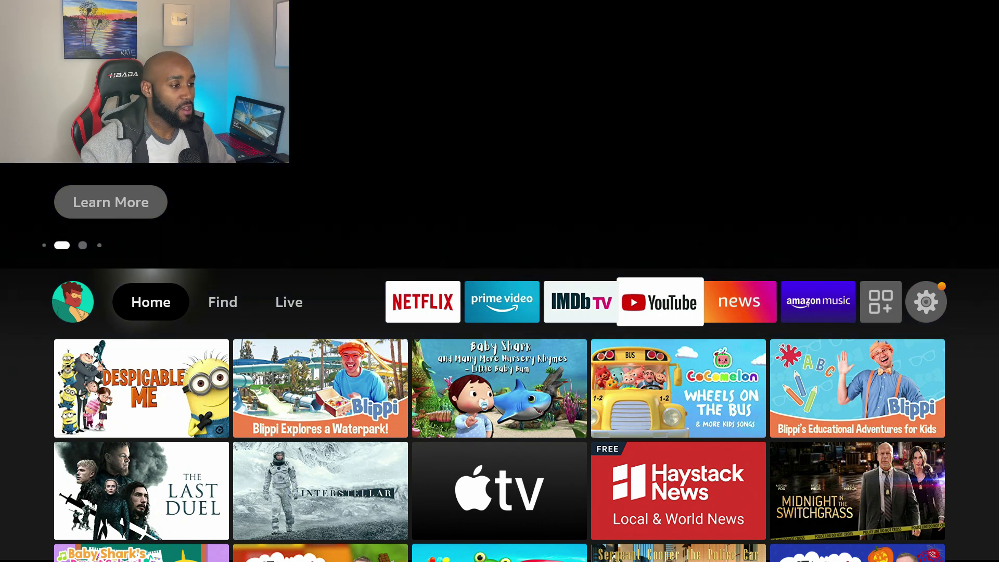
key("Left")
key("Right")
key("Right")
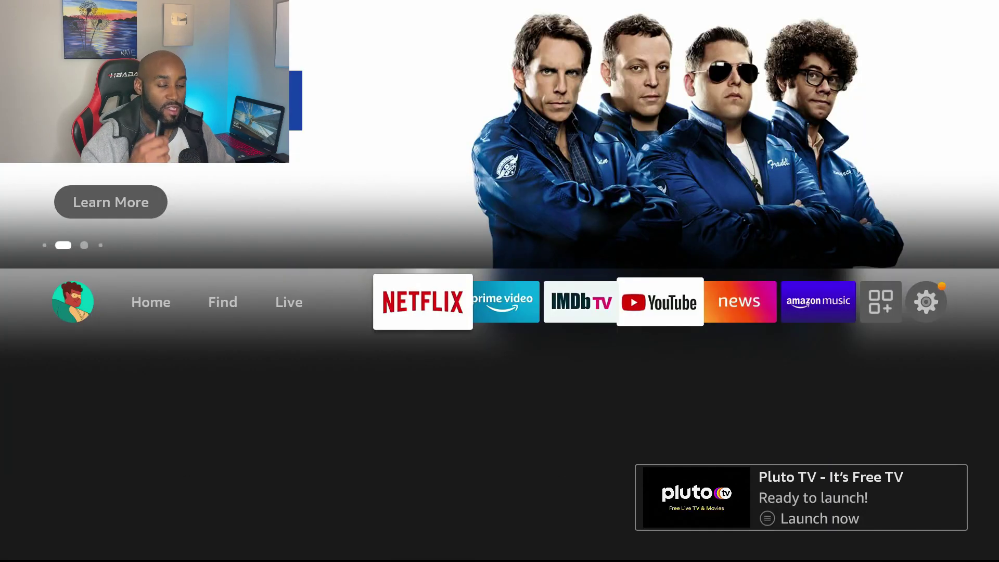
key("Return")
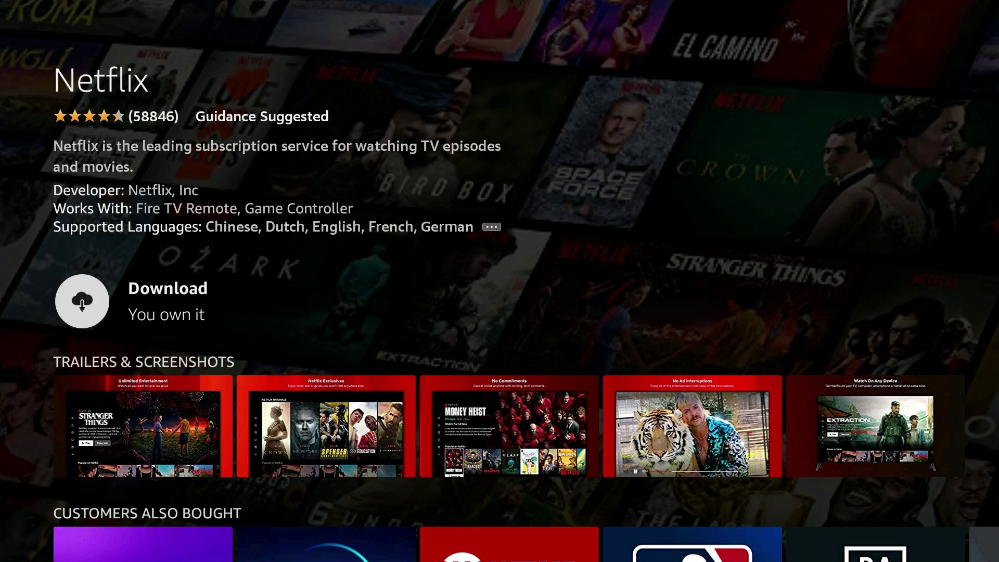
key("Return")
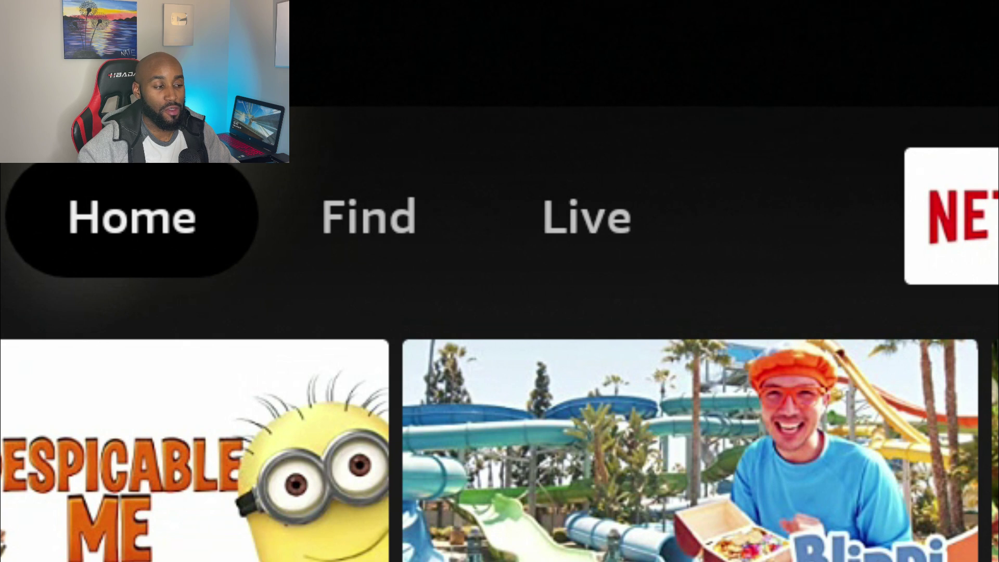
Step: Open the Live section and browse the free live TV channels as far as Pluto TV
key("Right")
key("Right")
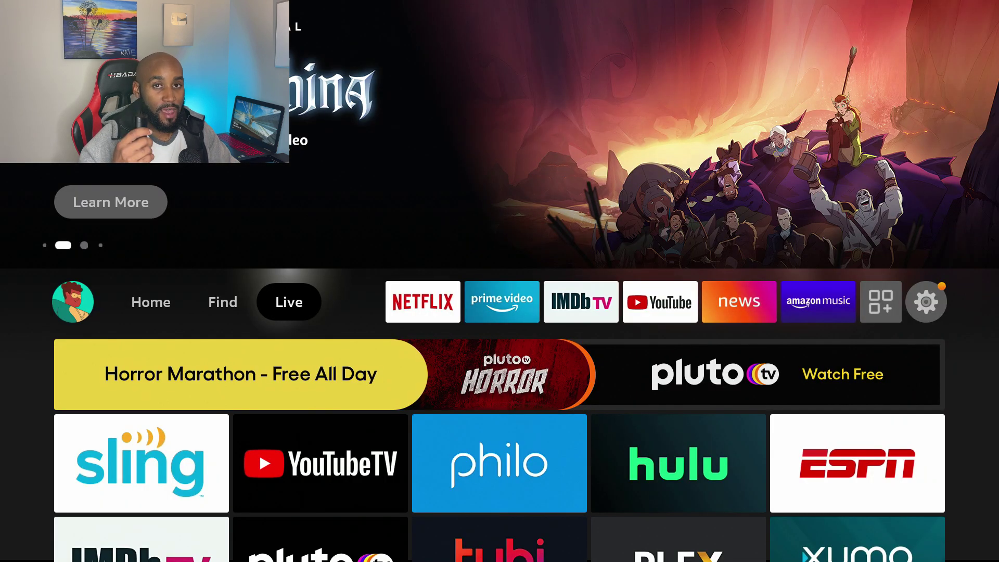
key("Down")
key("Down")
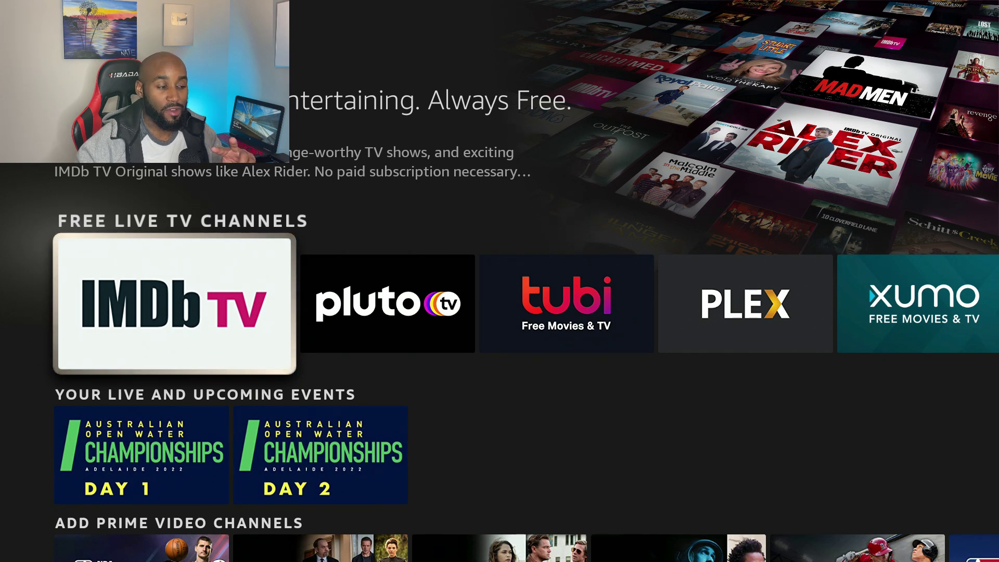
key("Right")
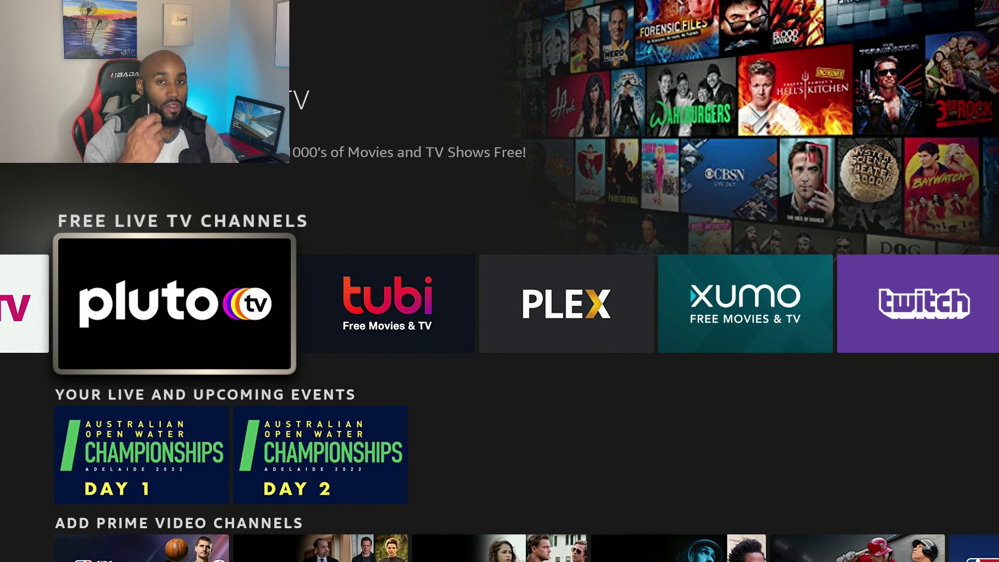
Step: Download Pluto TV from the free live TV channels and return to the channel list
key("Return")
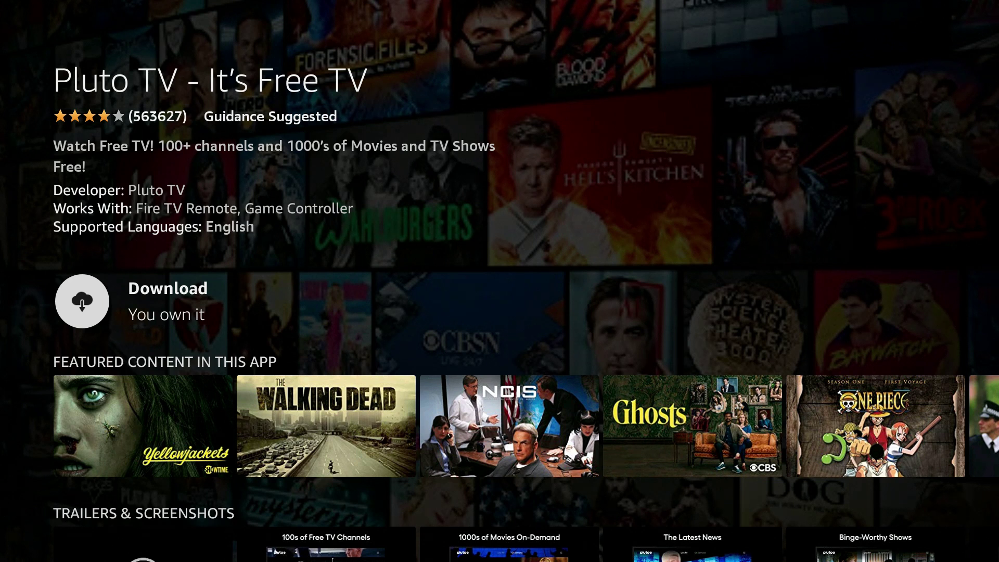
key("Return")
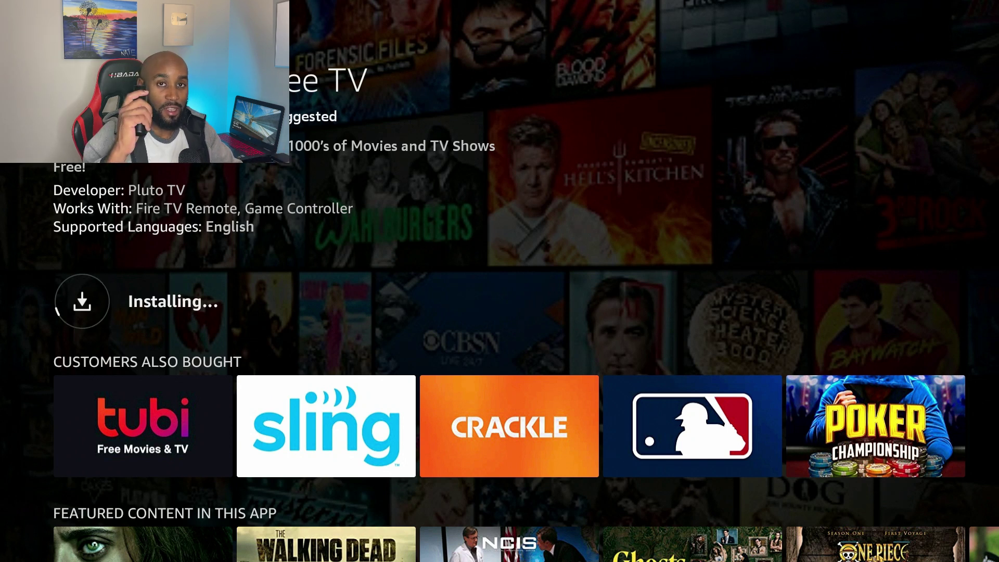
key("Escape")
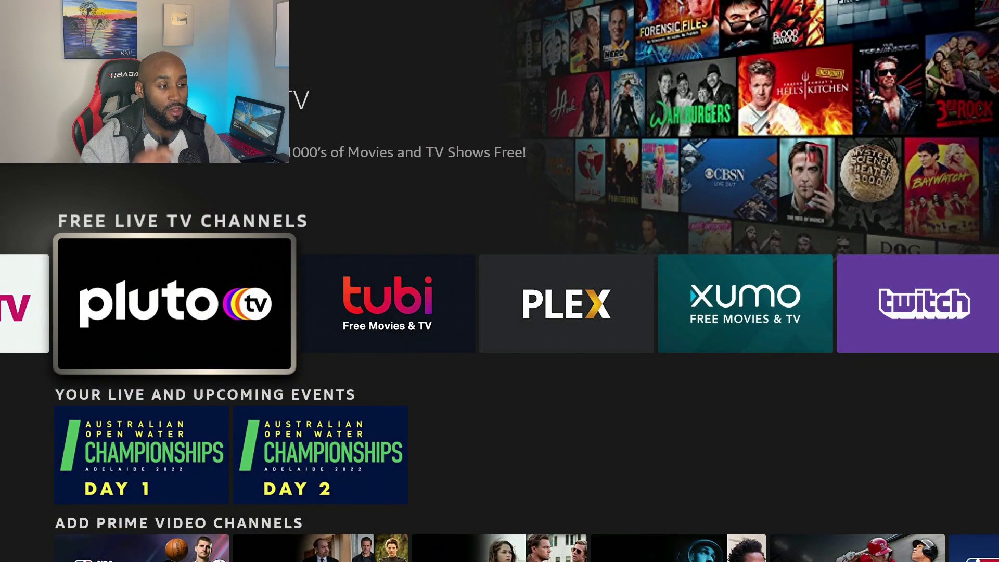
Step: Download Tubi from the free live TV channels and return to the Home screen
key("Right")
key("Return")
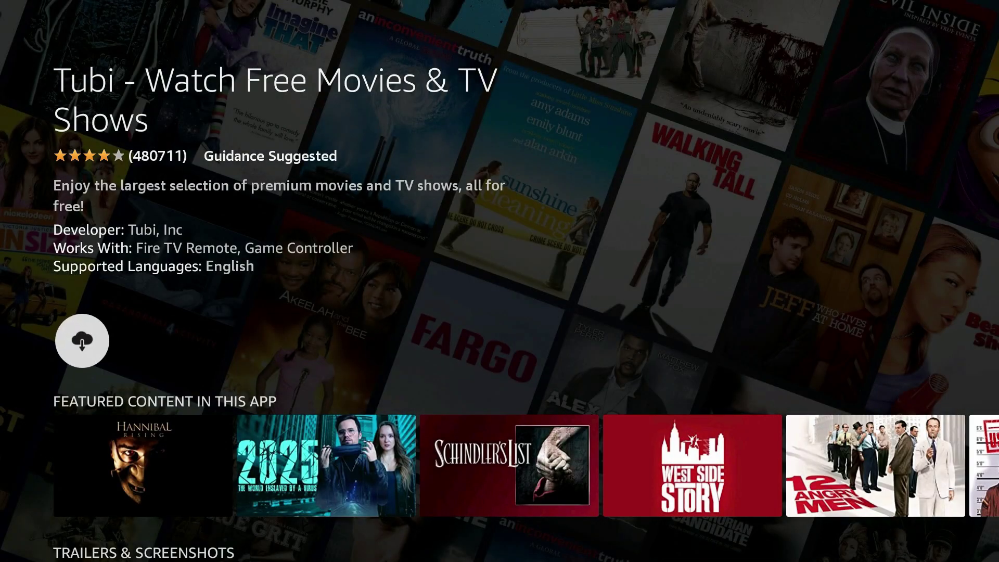
key("Return")
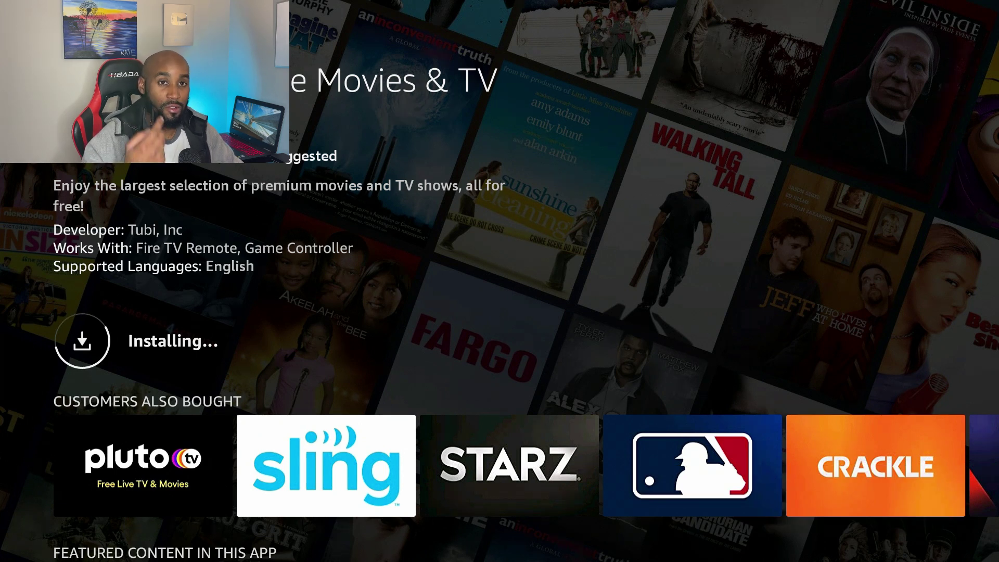
key("Home")
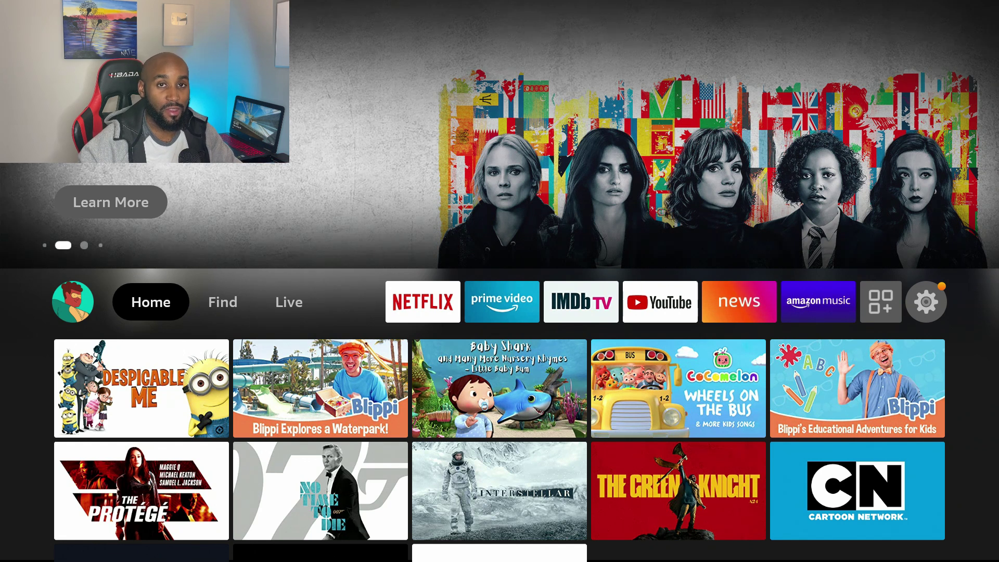
Step: Move past the Home screen's app shortcuts to the entry for the full apps collection
key("Right")
key("Right")
key("Right")
key("Right")
key("Right")
key("Right")
key("Right")
key("Right")
key("Right")
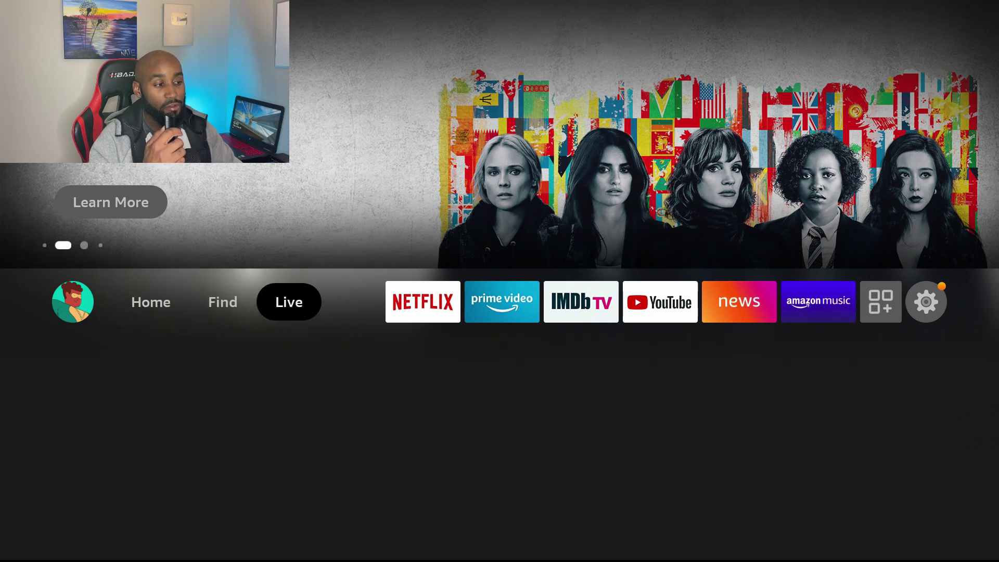